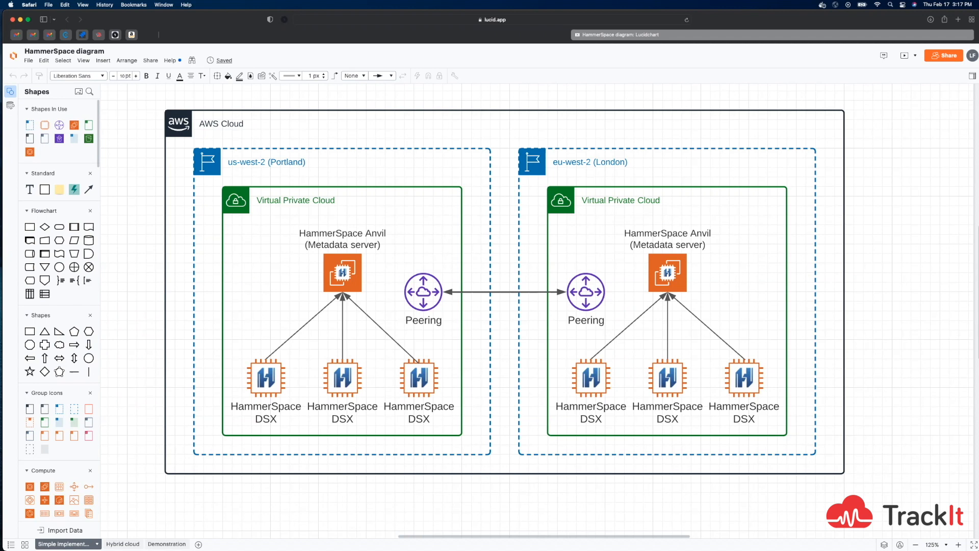
- View the Hybrid cloud and Demonstration diagram pages and switch to the remote desktop showing the Hammerspace dashboard
left_click(122, 544)
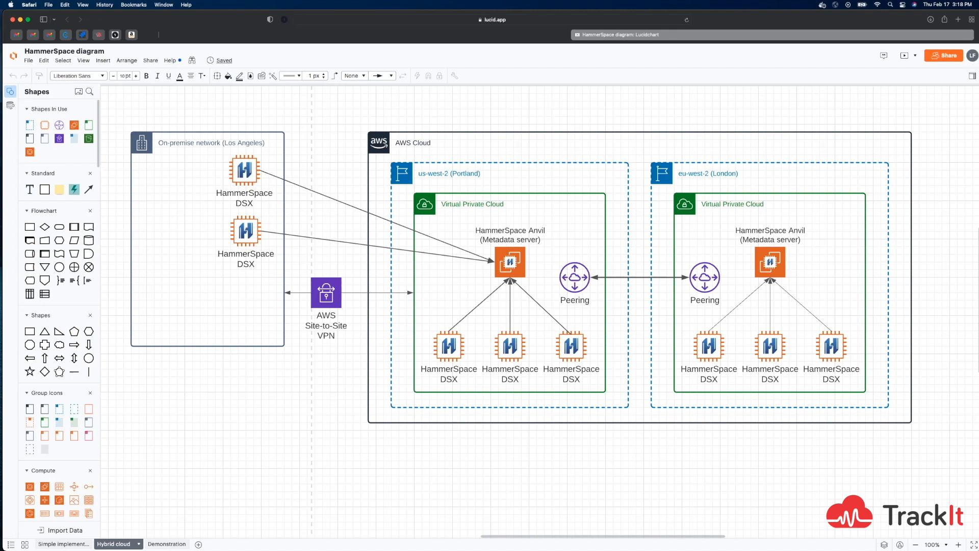
left_click(162, 545)
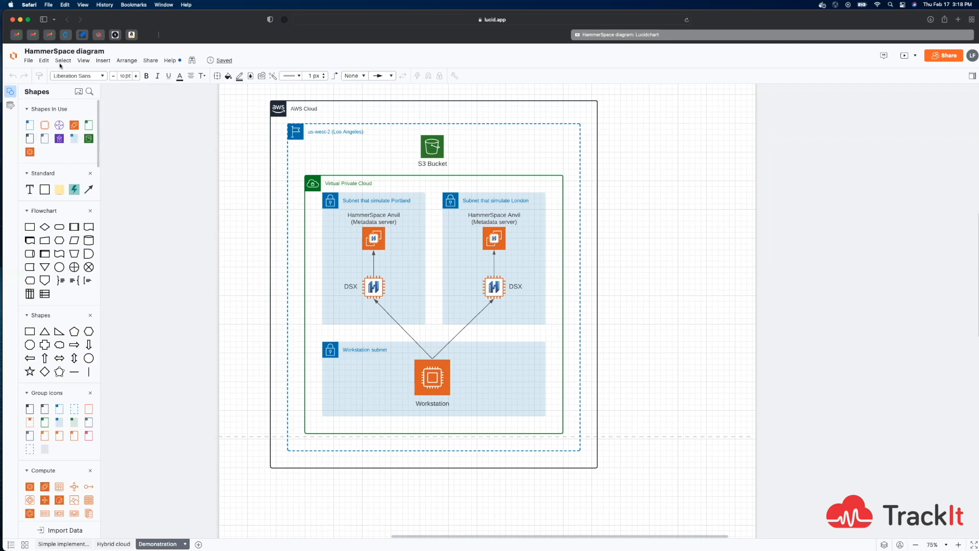
left_click_drag(221, 23, 223, 96)
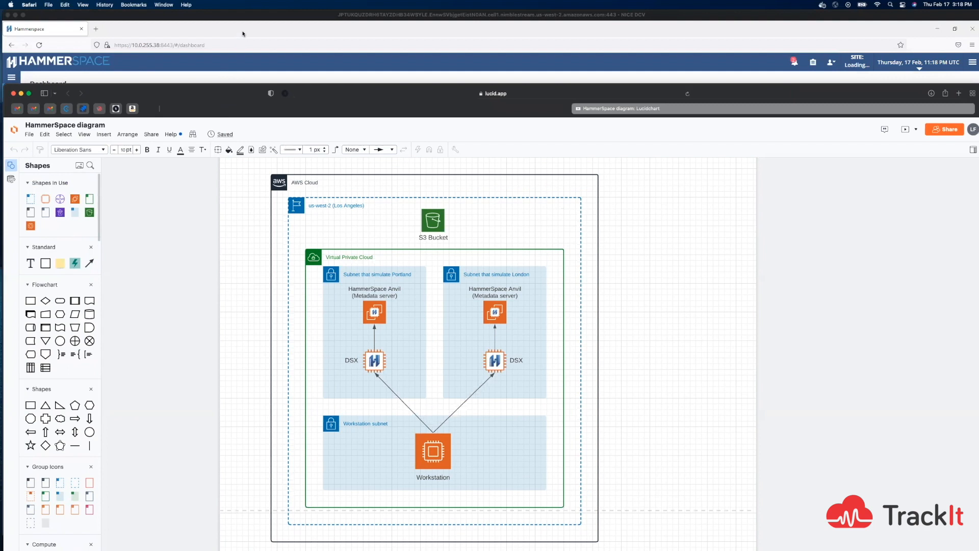
left_click(242, 33)
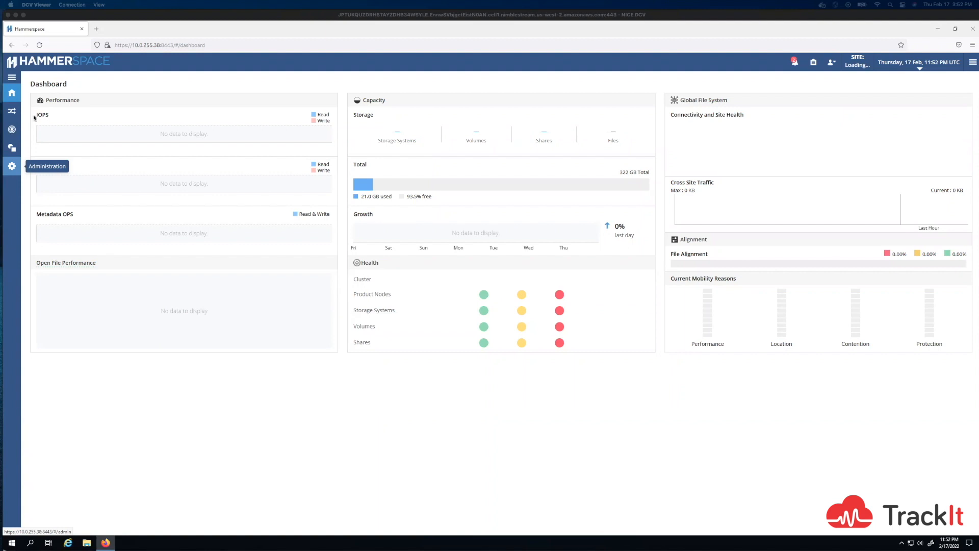
- View the mobility across volumes for the past 7 days as a list of files
left_click(12, 110)
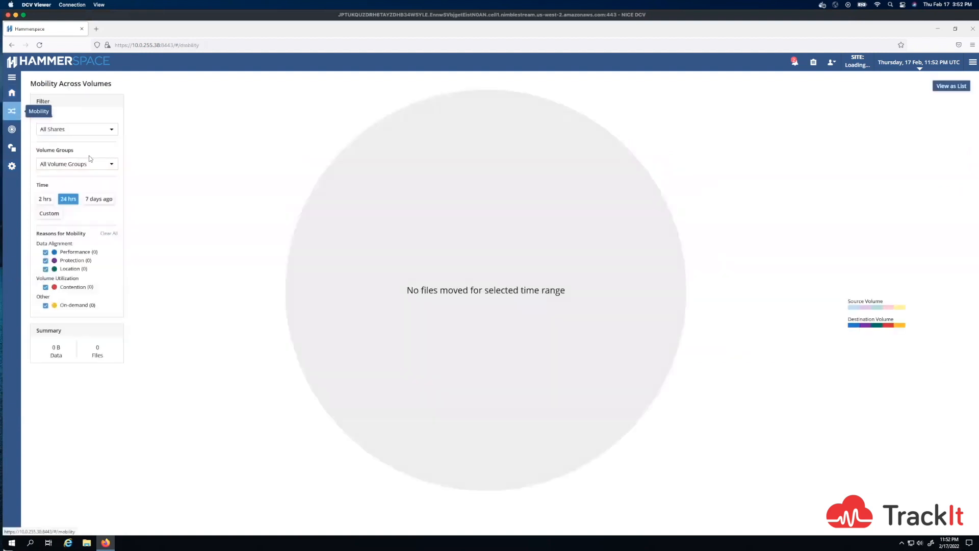
left_click(98, 199)
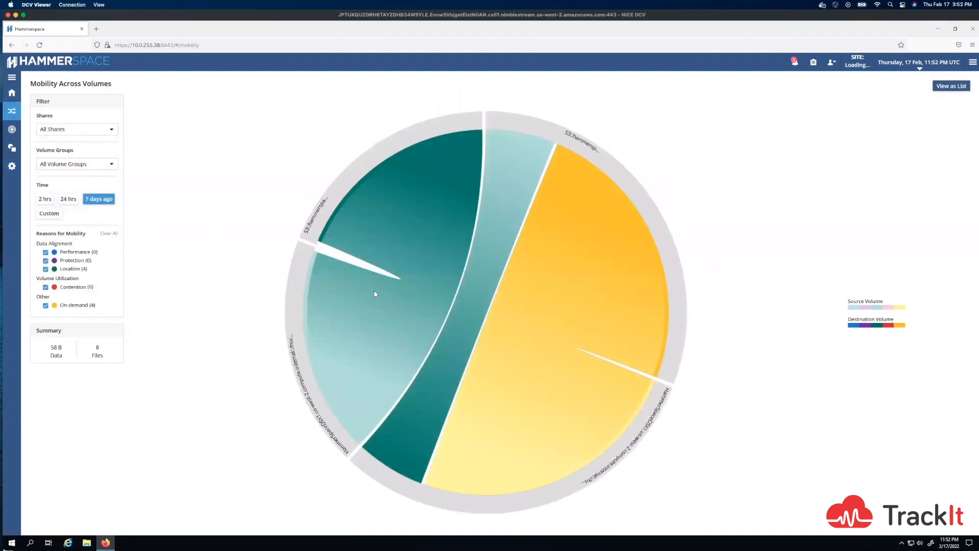
left_click(946, 87)
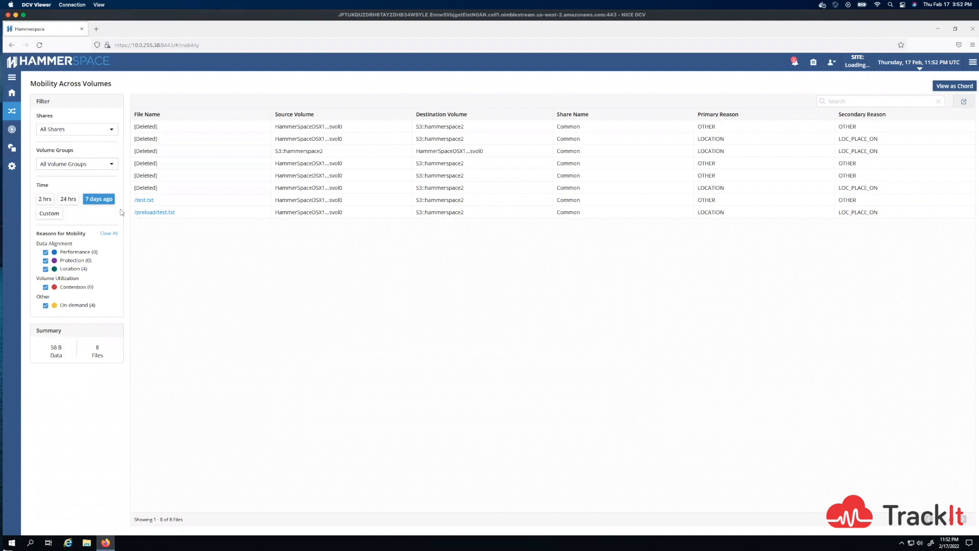
- Start a new tier named demoTier and proceed to its data placement settings
left_click(13, 131)
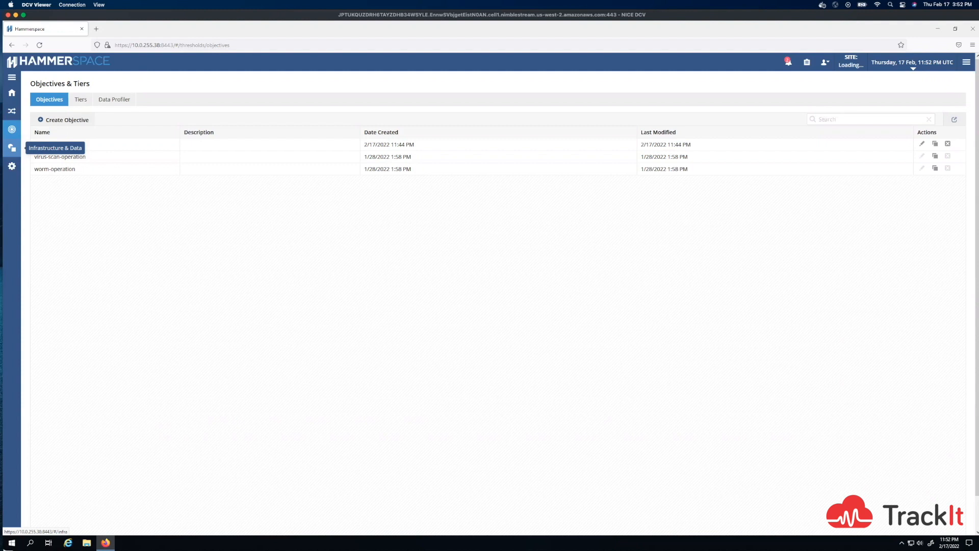
left_click(80, 99)
left_click(55, 121)
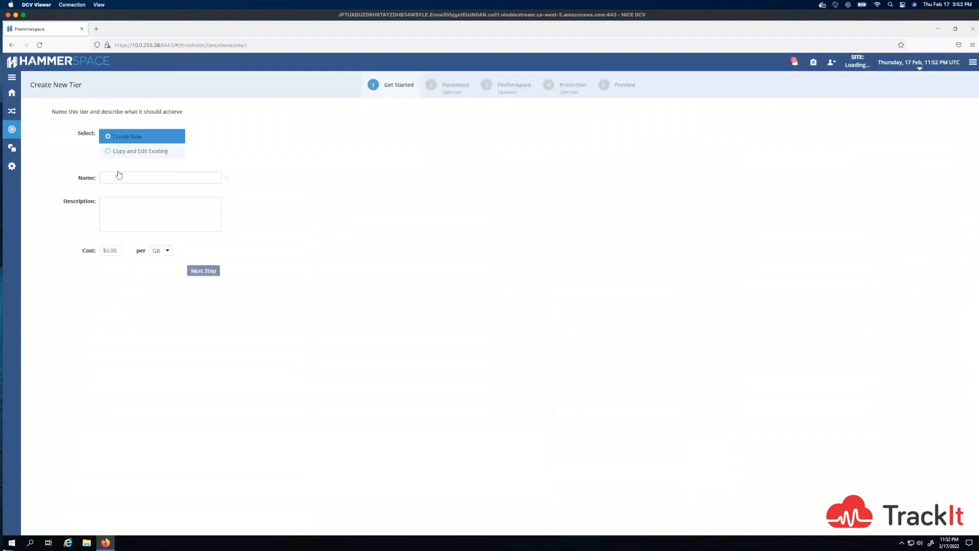
left_click(124, 180)
type("demoTier")
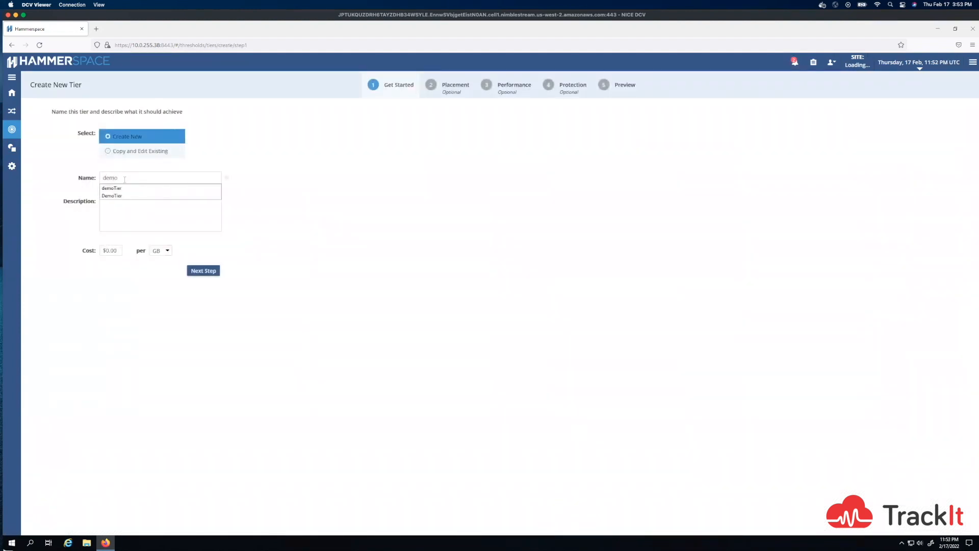
left_click(203, 271)
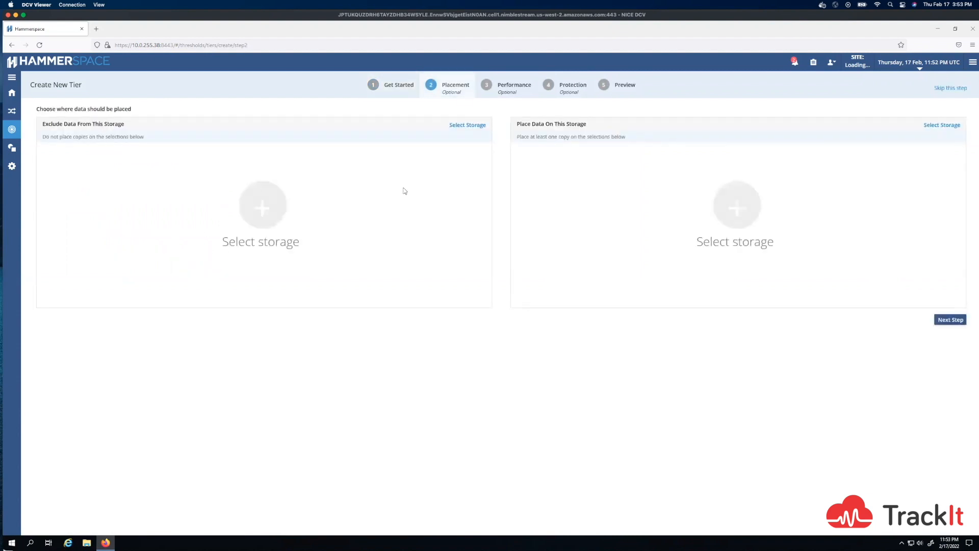
- Exclude the tier's data from the S3 storage system and place it on the HammerSpaceDSX1 storage system
left_click(475, 131)
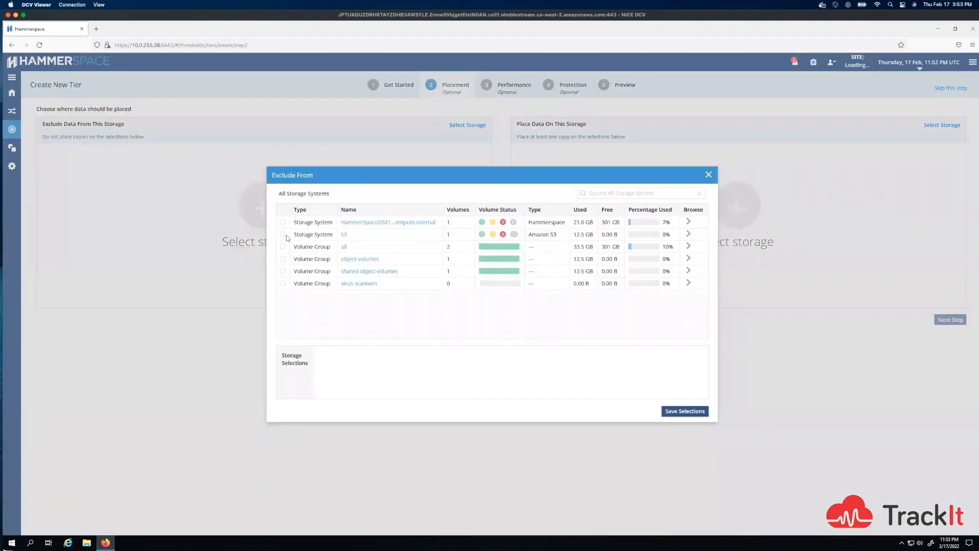
left_click(283, 234)
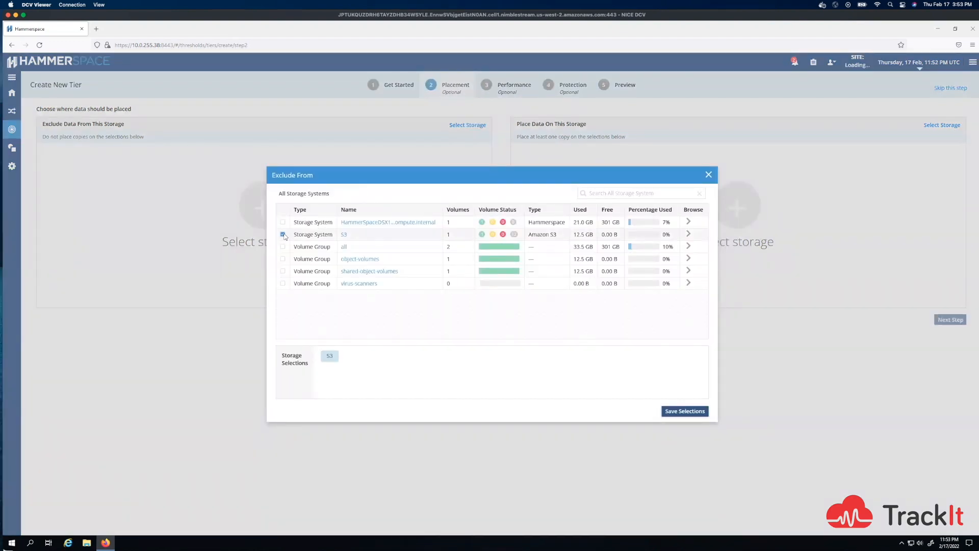
left_click(683, 412)
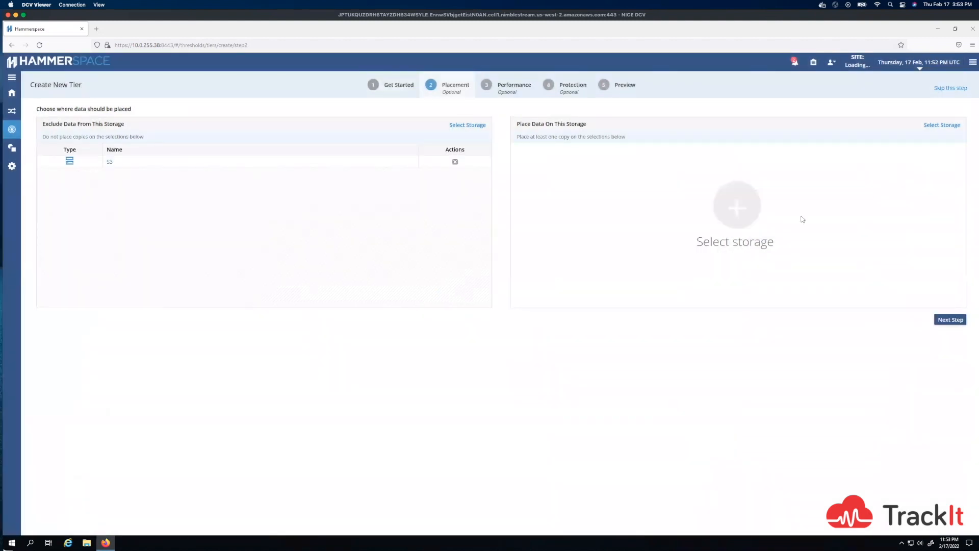
left_click(950, 126)
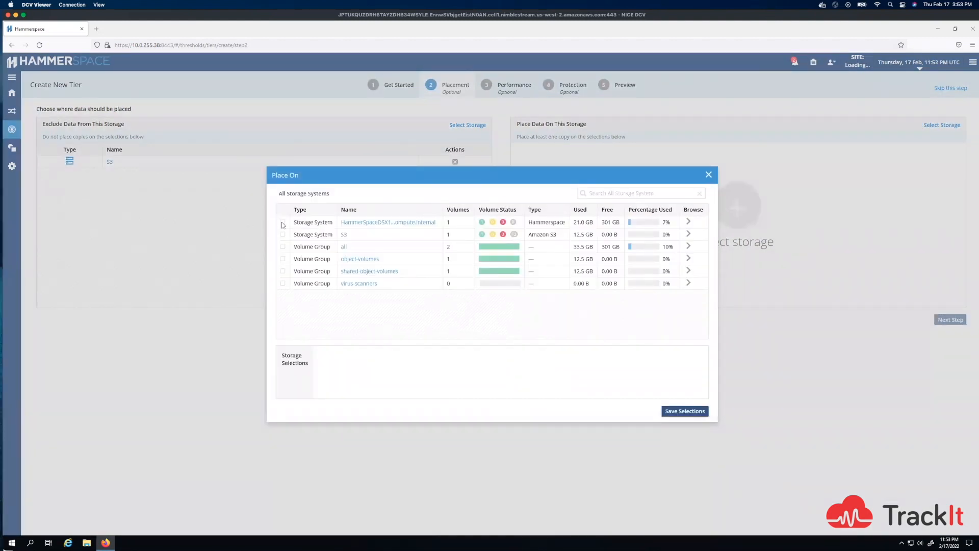
left_click(282, 222)
left_click(697, 411)
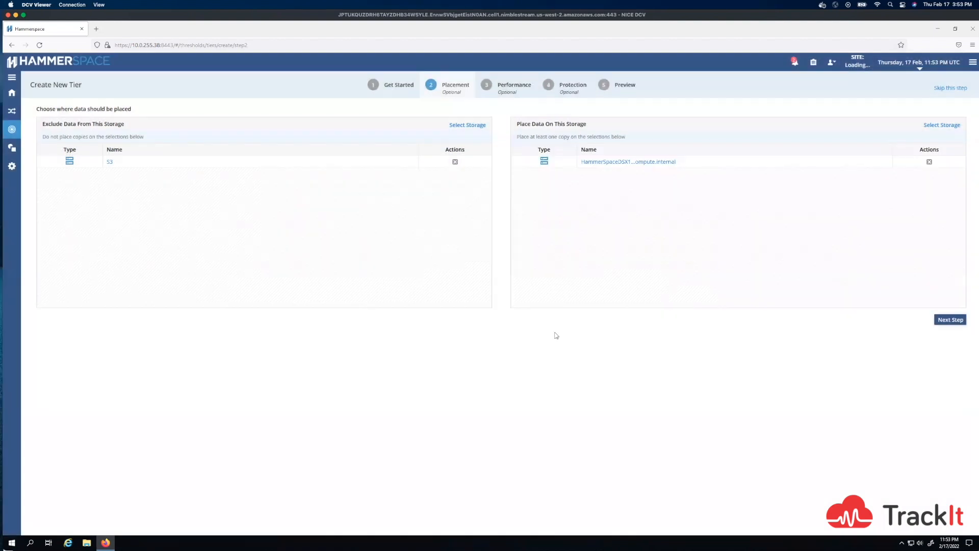
left_click(950, 320)
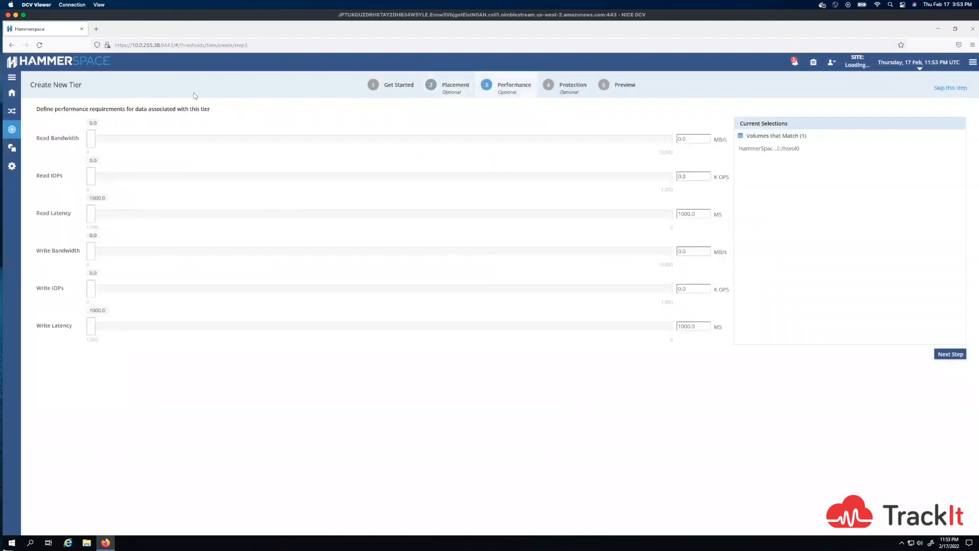
- Set the tier's performance requirements: read 1.2 MB/s, 0.6 K IOPS, 910 ms latency; write 1.2 MB/s, 1.2 K IOPS, 780 ms latency
left_click_drag(93, 144, 103, 220)
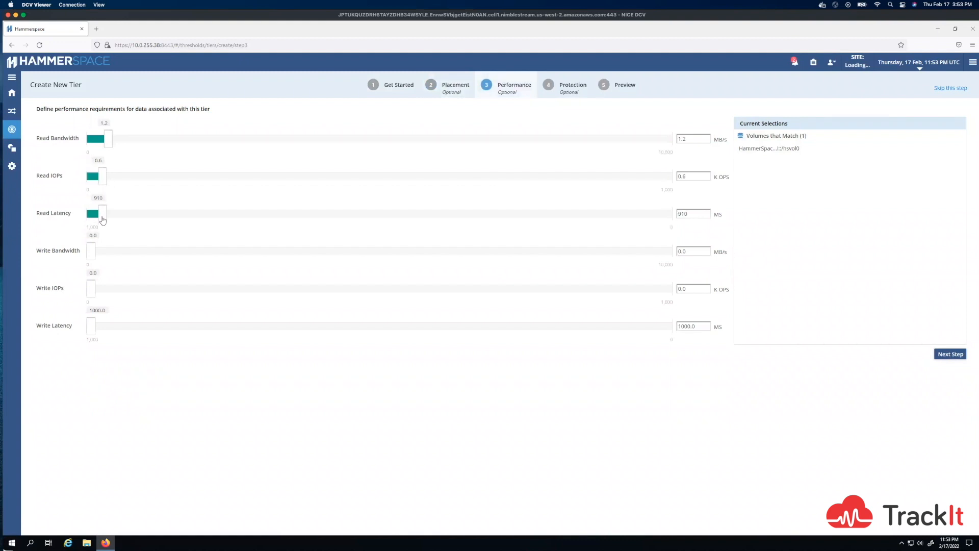
left_click(108, 256)
left_click(115, 294)
left_click_drag(91, 326, 120, 327)
left_click(950, 354)
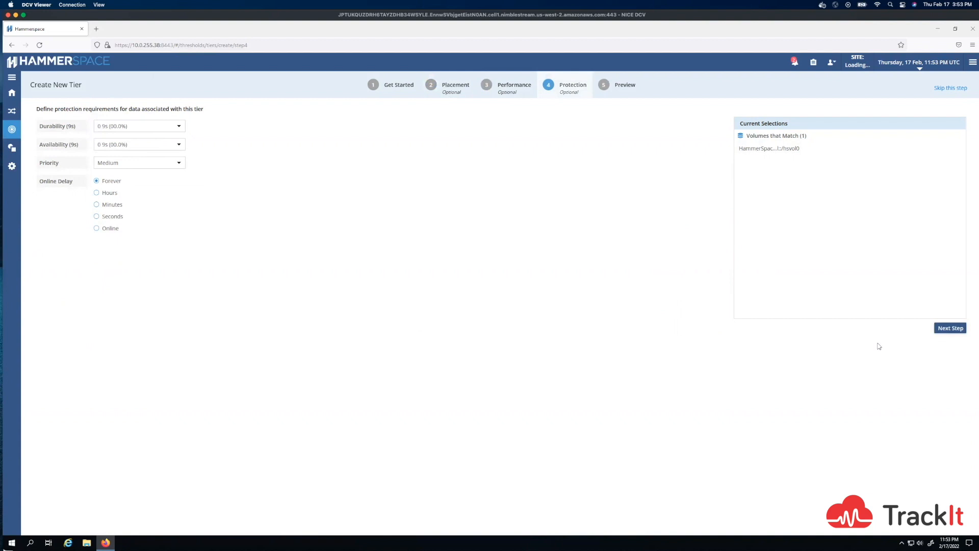
- Keep the default protection requirements and discard the new tier from its preview without saving it
left_click(949, 329)
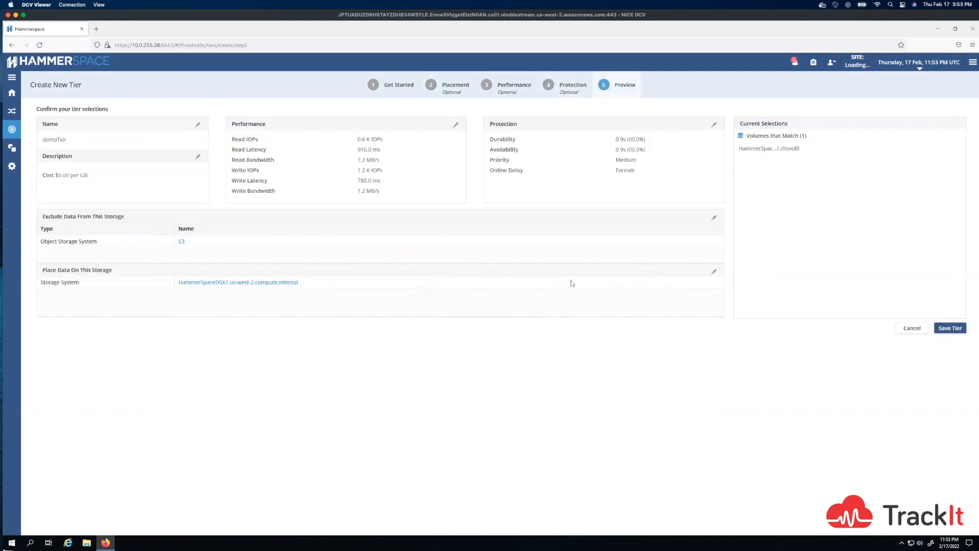
left_click(914, 331)
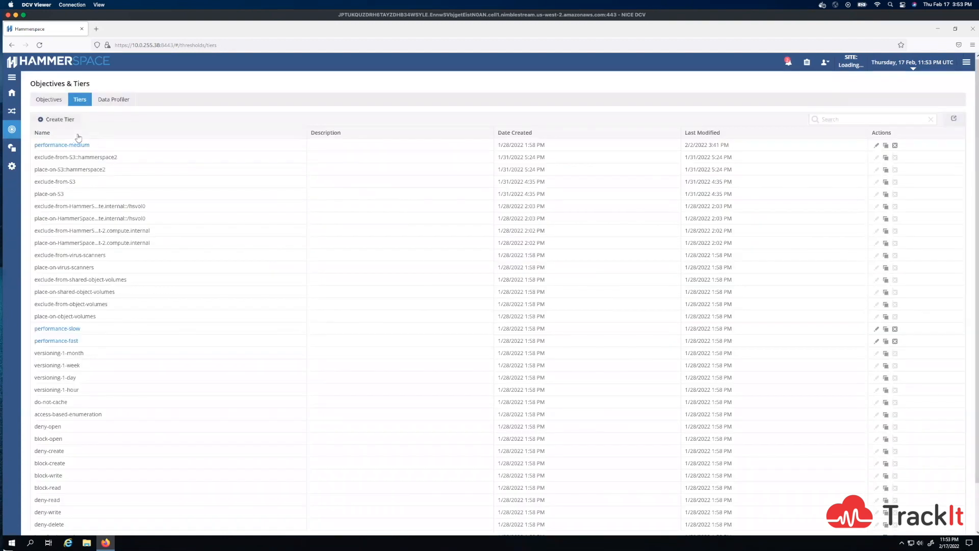
- Start a new objective named demoObjective and proceed to defining its rules
left_click(50, 100)
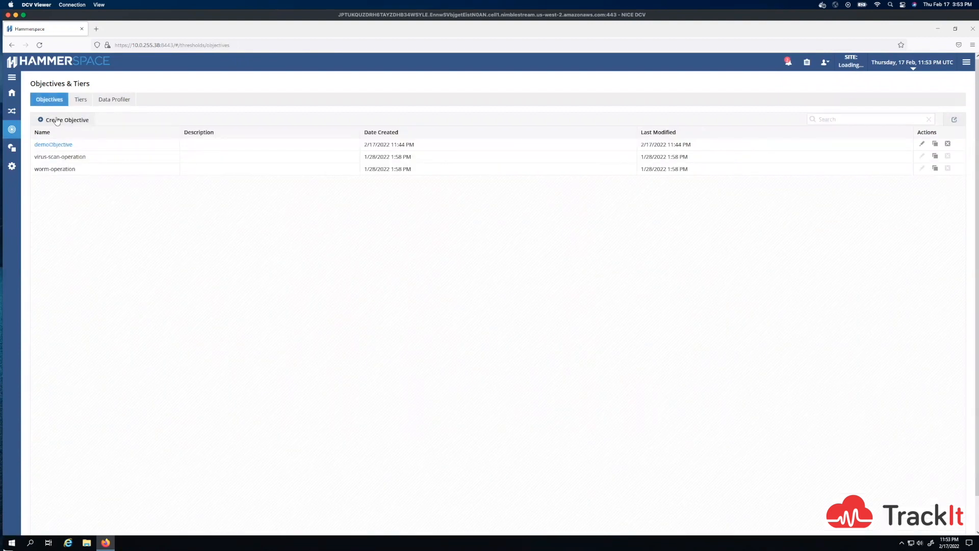
left_click(64, 119)
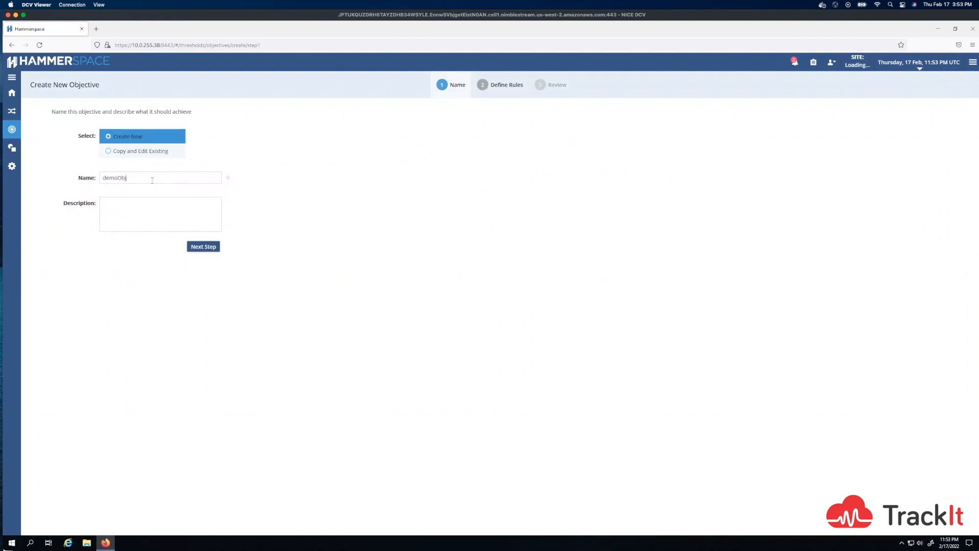
type("ective")
left_click(203, 246)
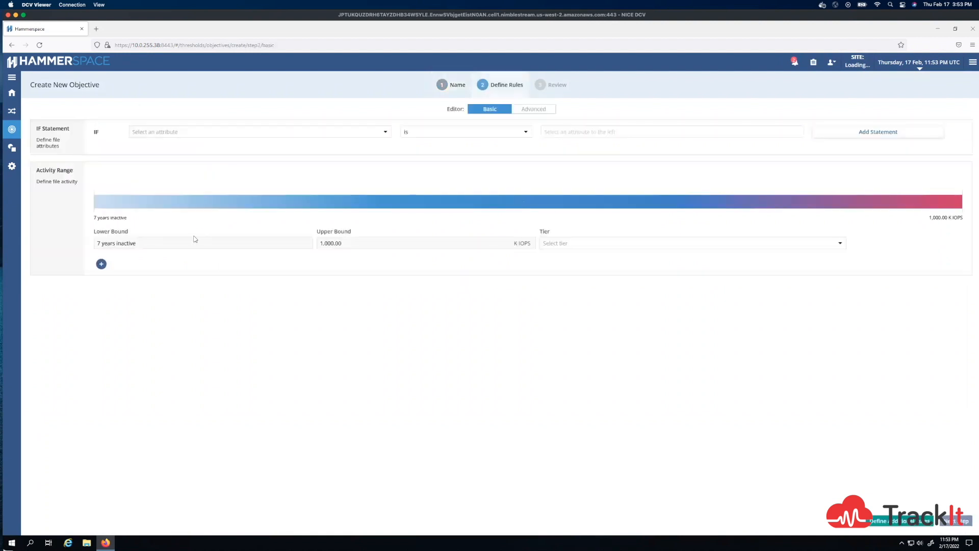
- Add an IF statement to the objective for File Size less than 10gbytes
left_click(191, 134)
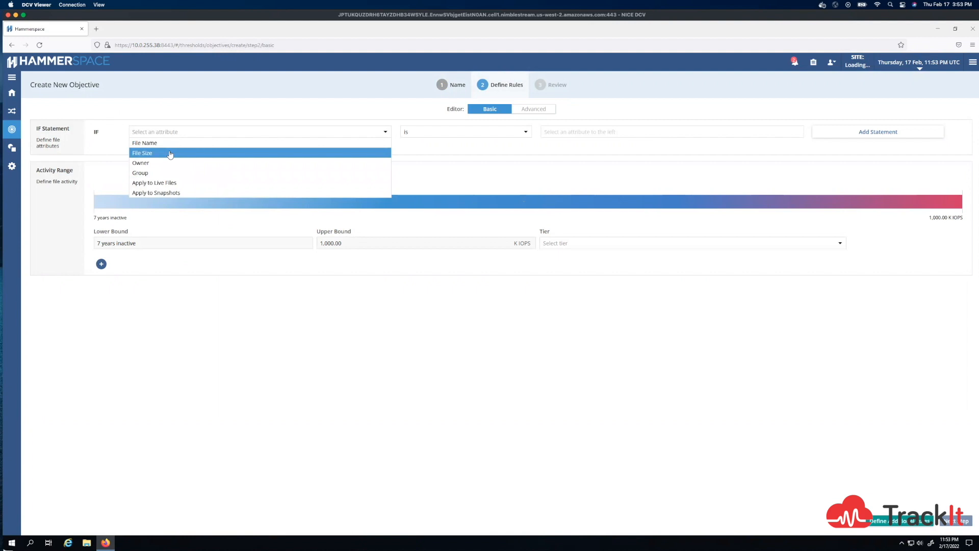
left_click(170, 153)
left_click(567, 133)
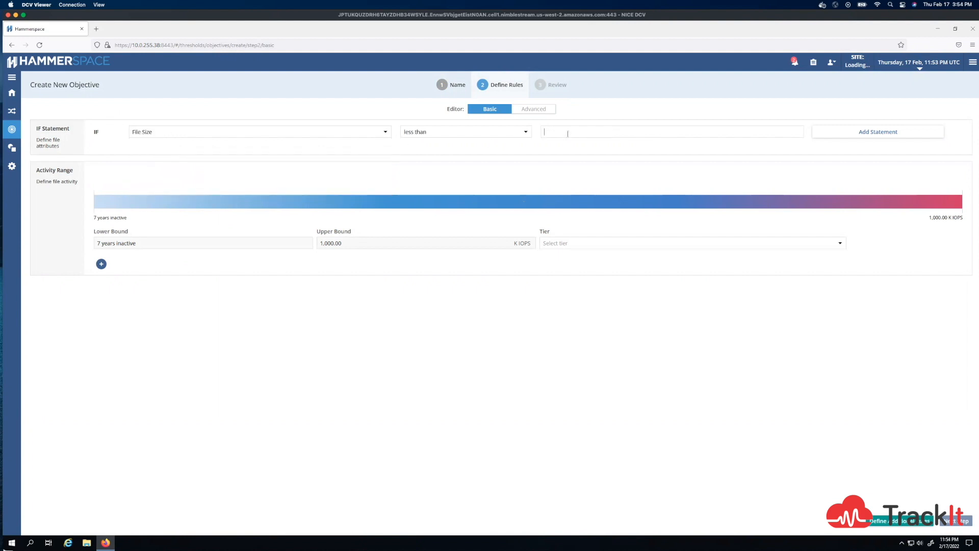
type("10gb")
left_click(830, 135)
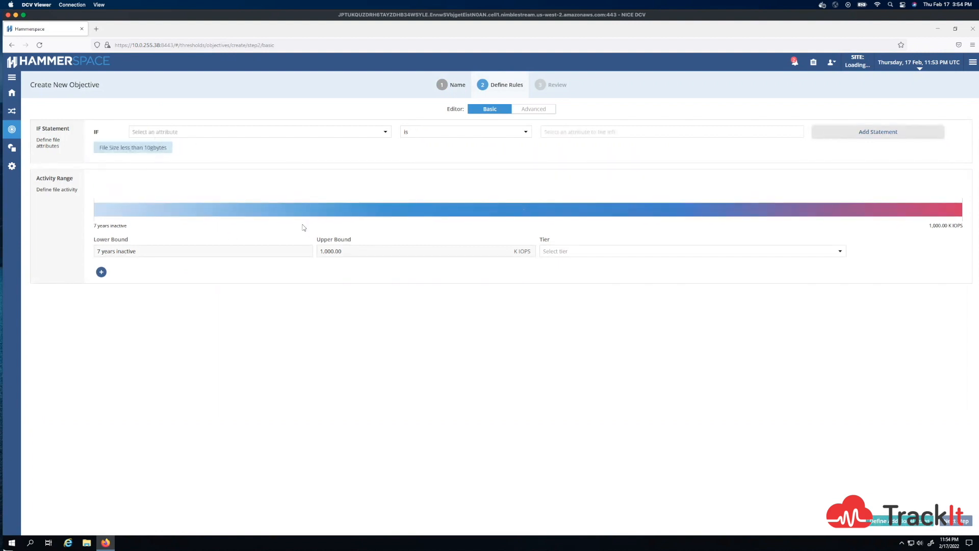
- Split the activity range at 60 minutes inactive and assign the performance-fast tier to the more active range
left_click(521, 210)
left_click_drag(524, 211, 568, 210)
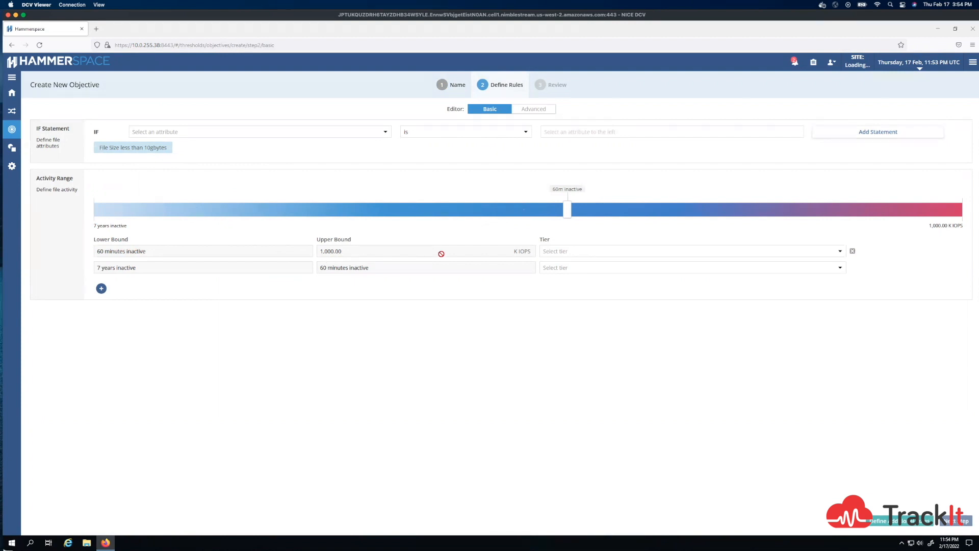
left_click(586, 255)
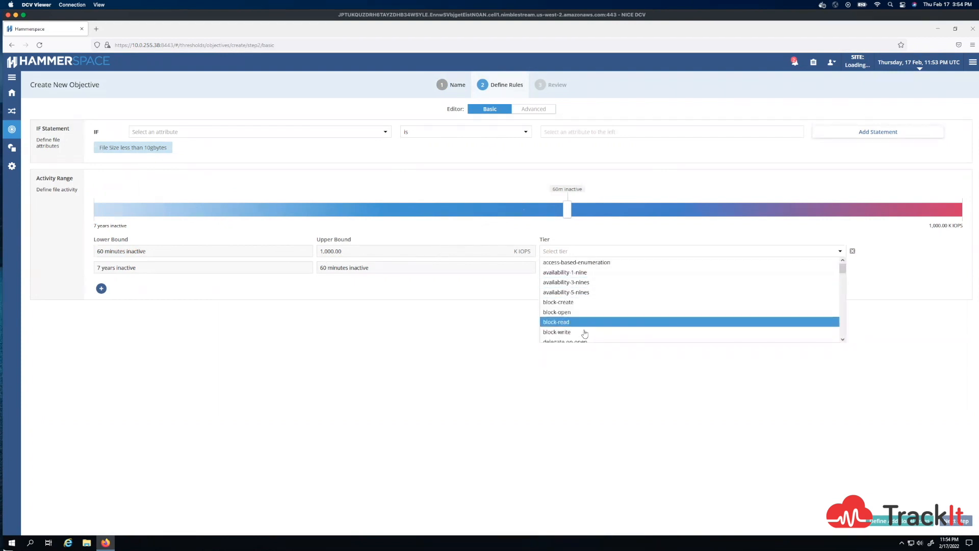
scroll(587, 326, "down", 2)
scroll(586, 324, "down", 5)
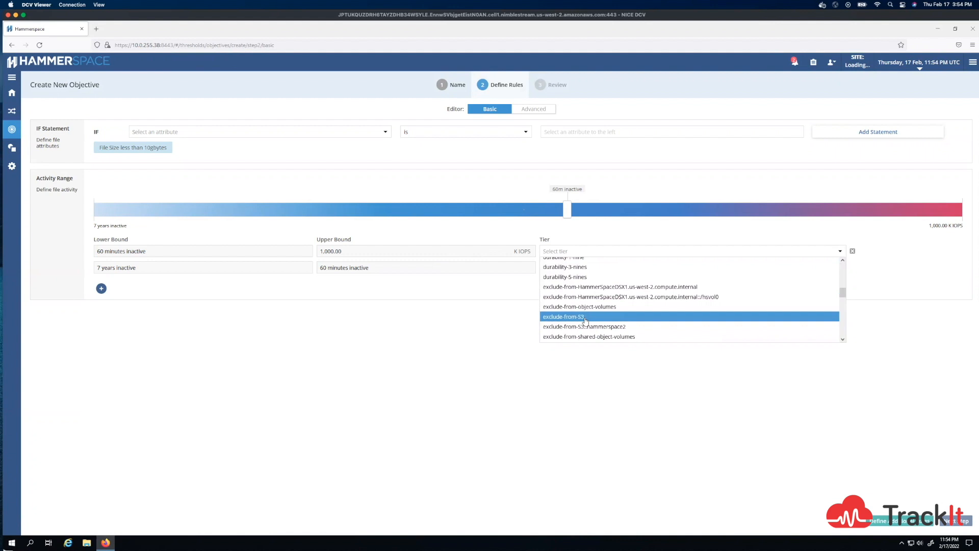
scroll(586, 321, "down", 2)
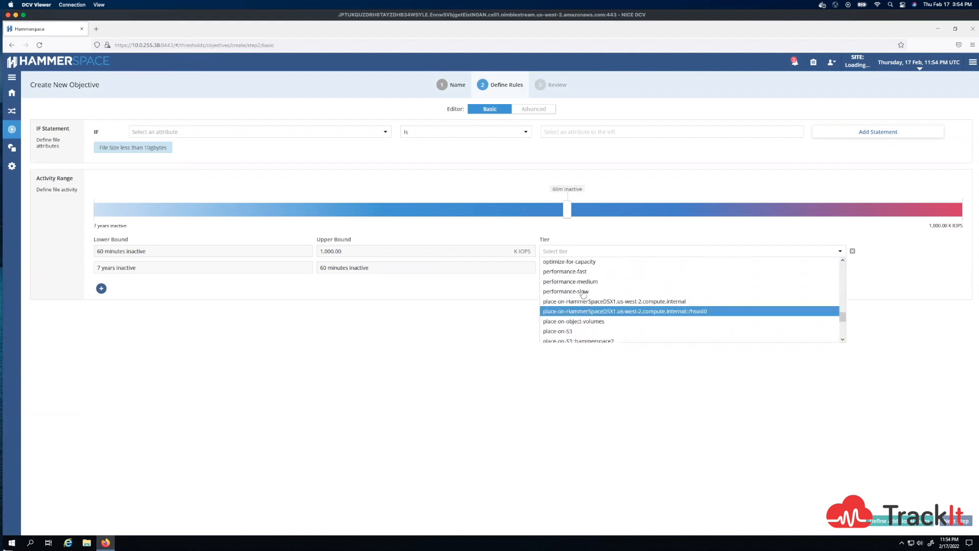
left_click(580, 280)
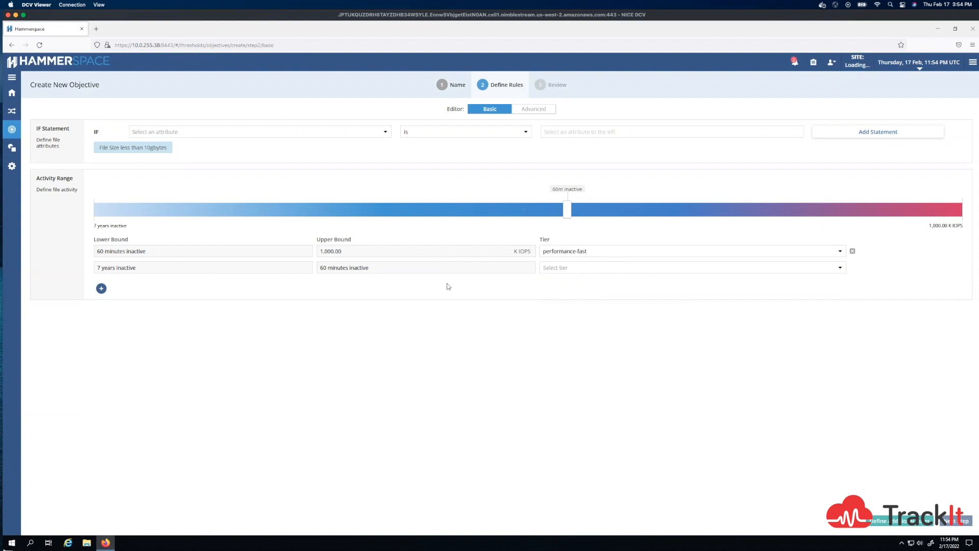
- Assign the place-on-S3 tier to the 7 years to 60 minutes inactive range and proceed to the objective's review
left_click(554, 270)
scroll(566, 340, "down", 5)
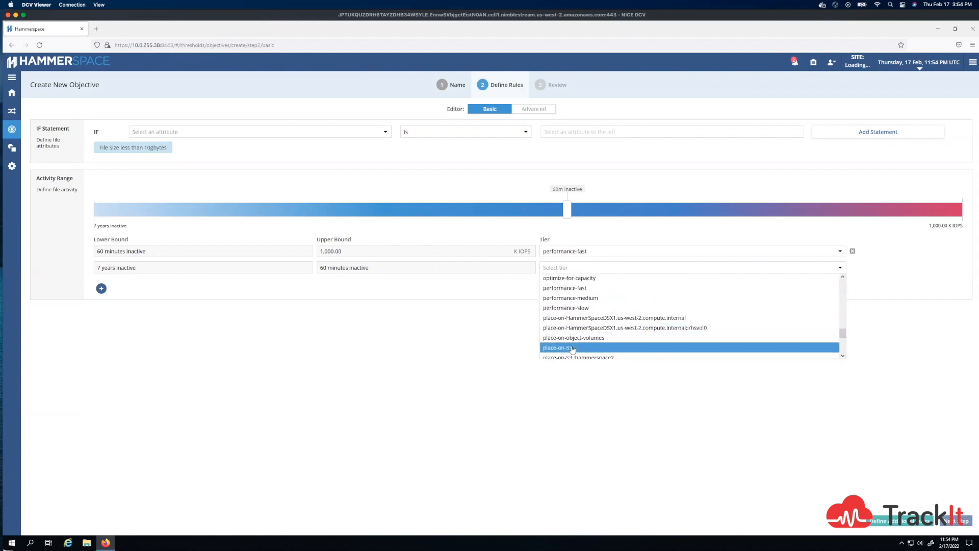
left_click(572, 348)
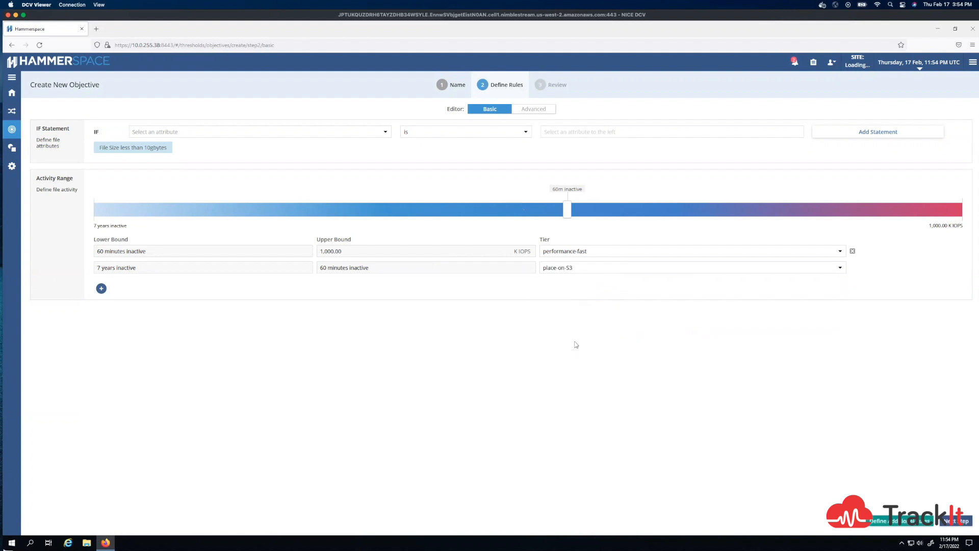
left_click(963, 522)
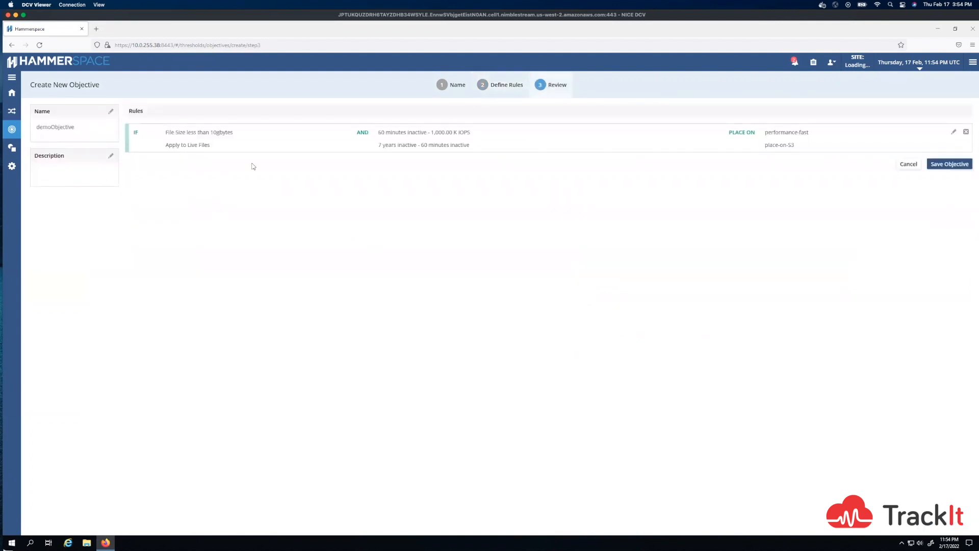
- Try to save demoObjective with its file size and activity placement rules
left_click(934, 164)
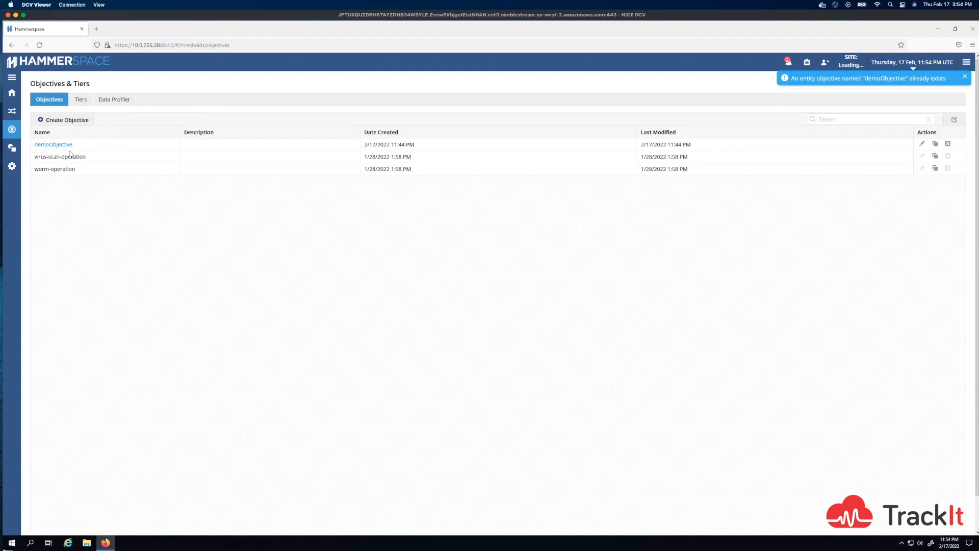
- Review the managed shares with their objectives, volumes and sites, and bring up the list of storage systems
left_click(12, 147)
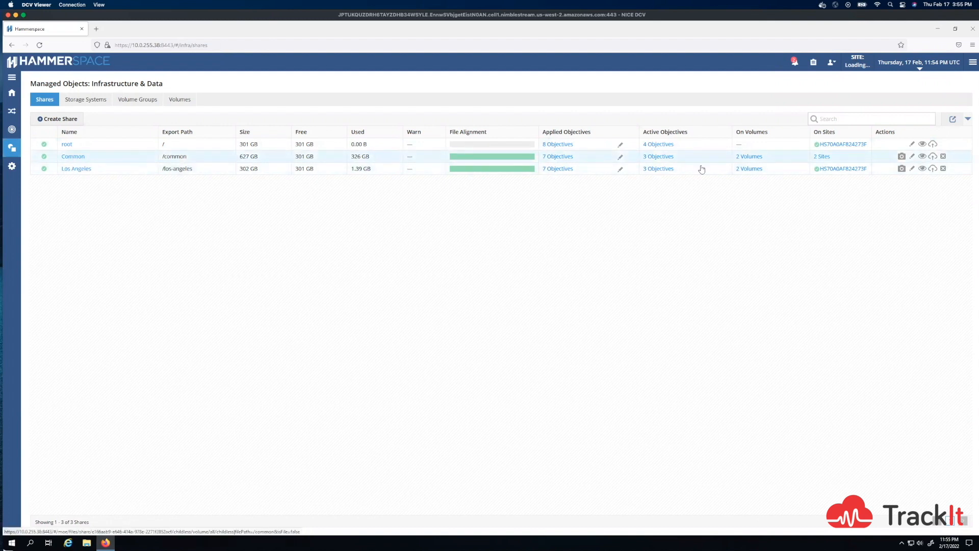
mouse_move(821, 159)
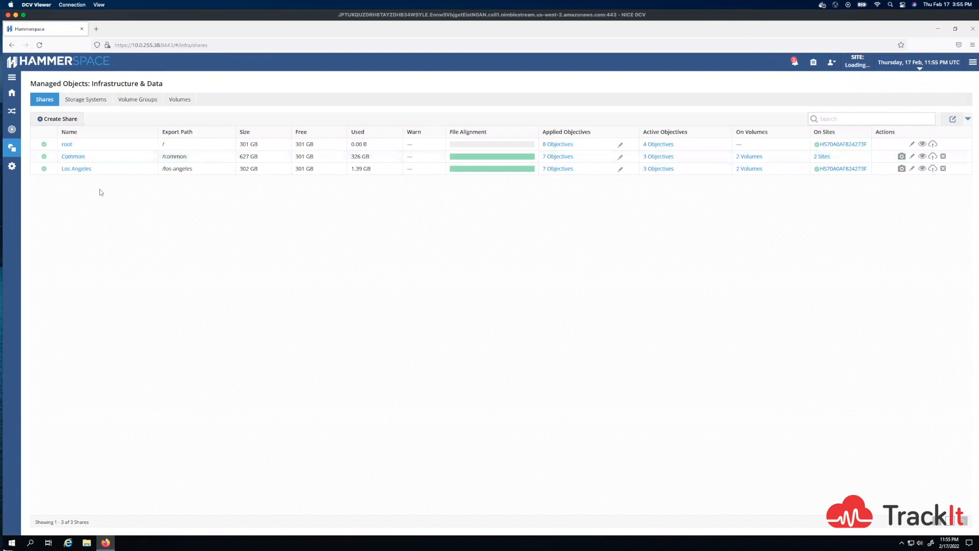
left_click(85, 102)
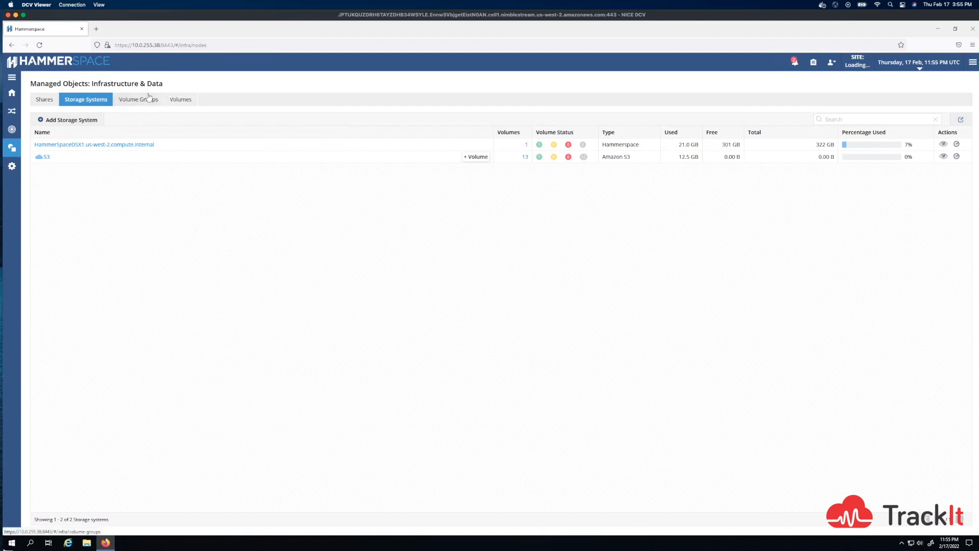
- Examine the operational targets and capabilities in the HammerSpaceDSX1 volume's properties, and close them without saving
left_click(184, 103)
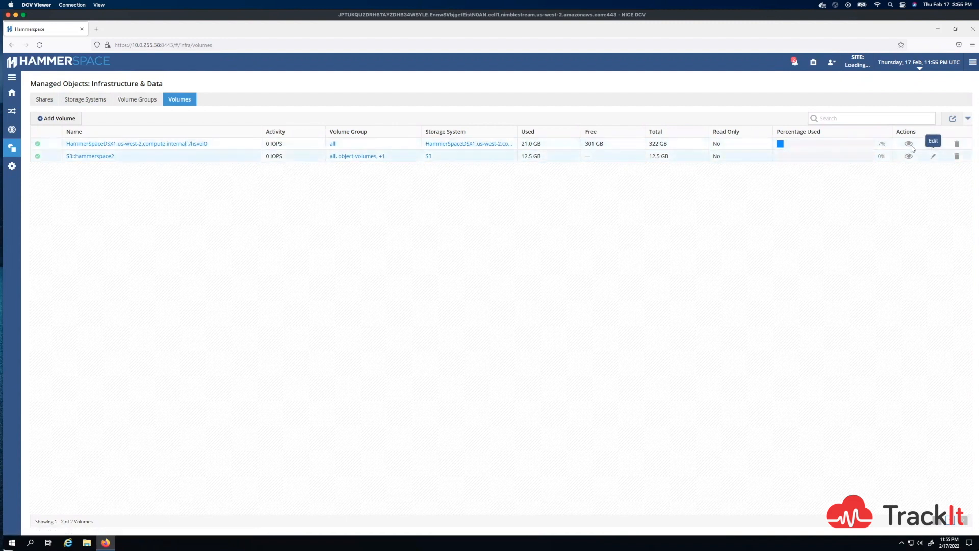
left_click(934, 144)
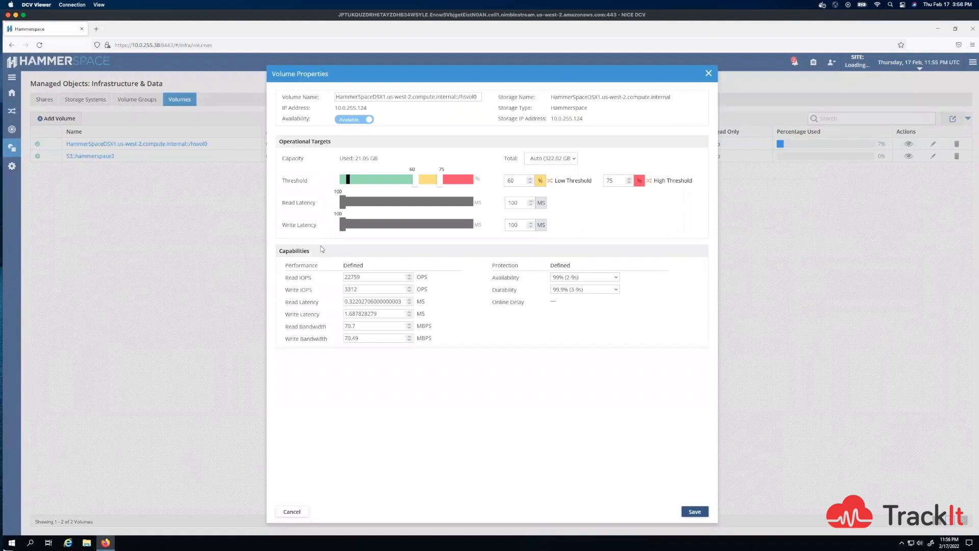
left_click(708, 73)
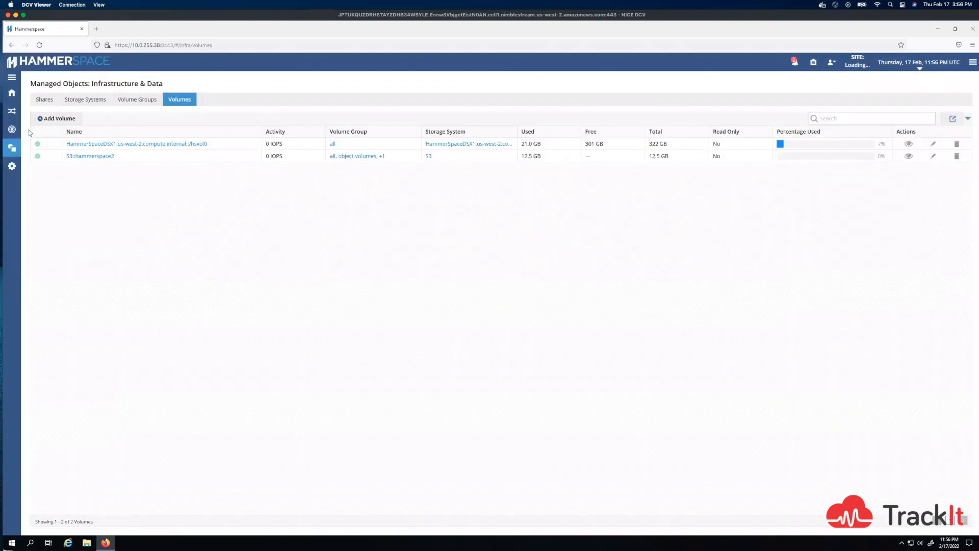